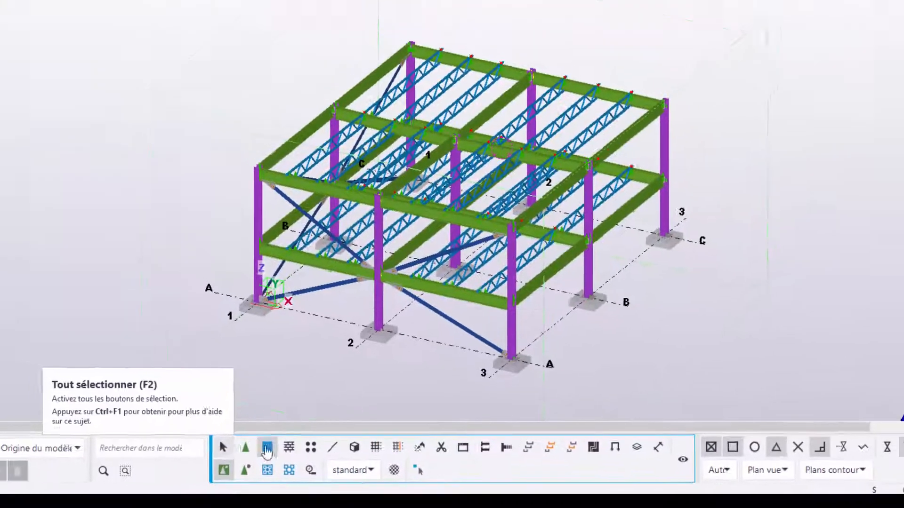
Enable selection of all object types and select the beam, joist, bracing bolts and column together at the roof corner C-1.
click(233, 450)
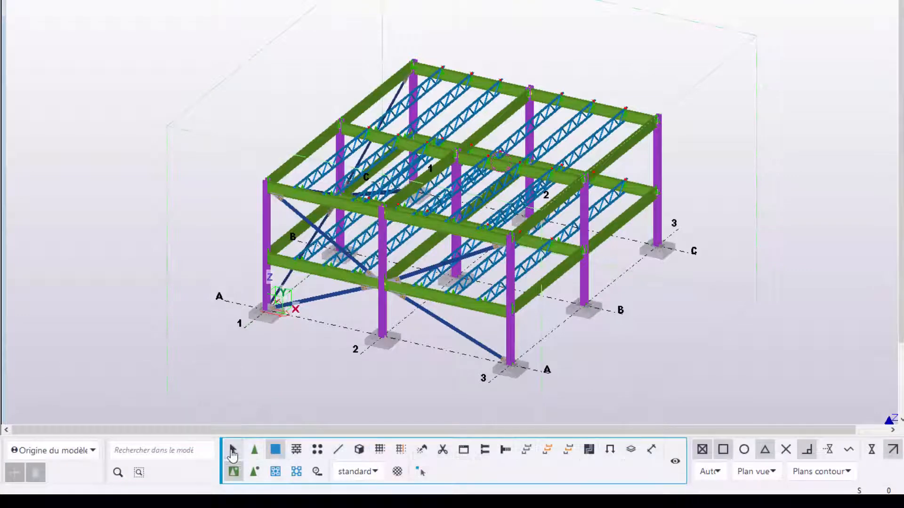
scroll(356, 137, up, 6)
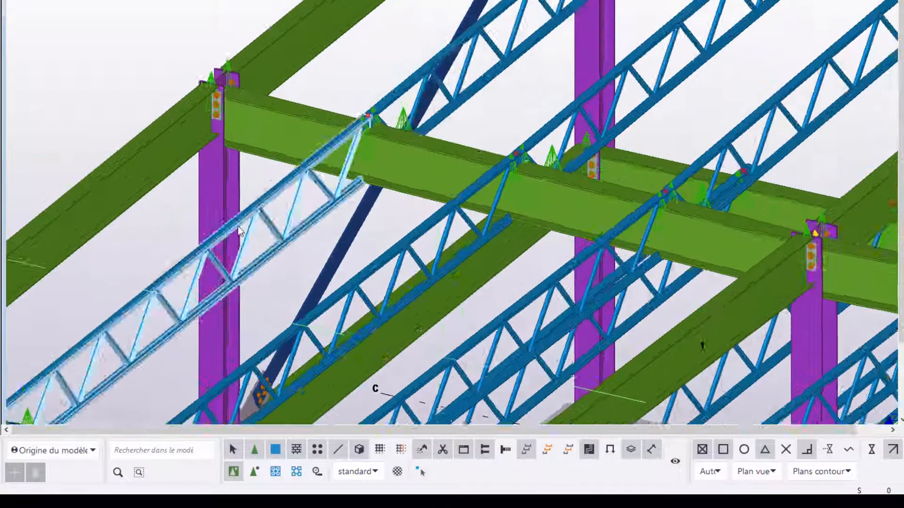
scroll(390, 100, up, 5)
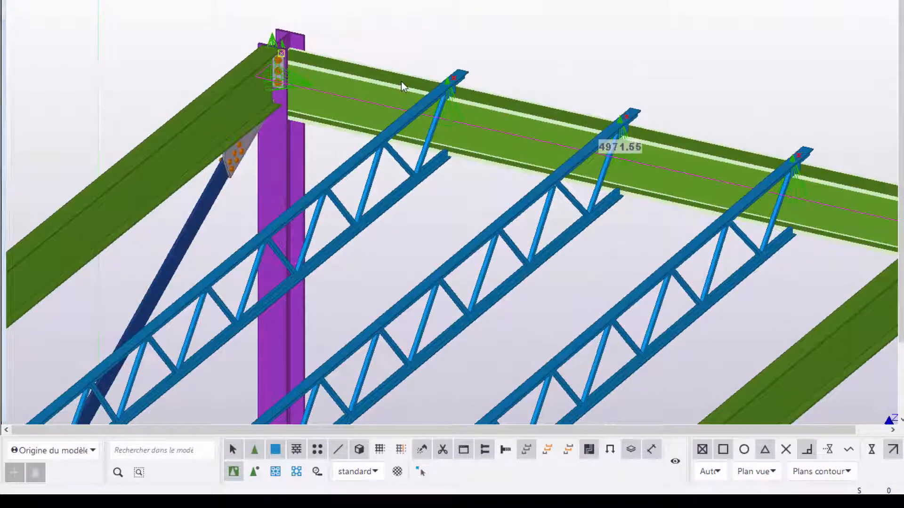
ctrl+click(402, 125)
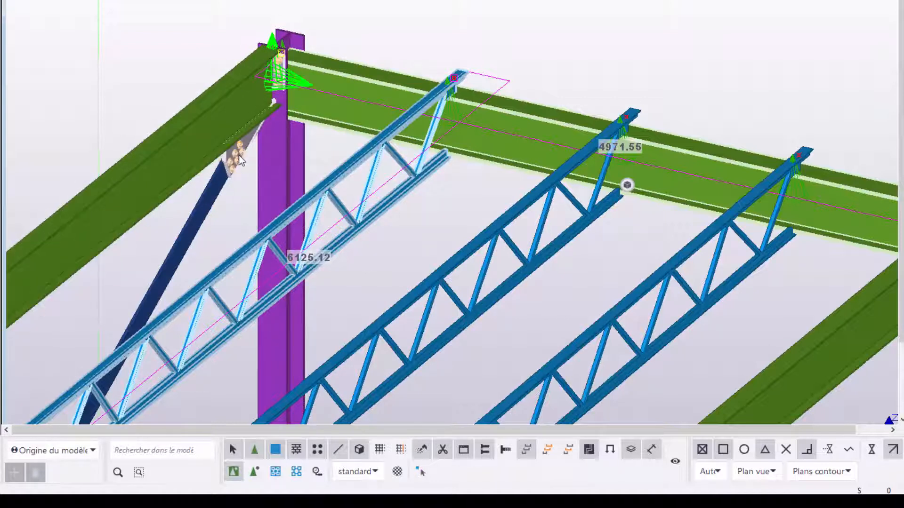
scroll(290, 157, down, 2)
shift+click(290, 157)
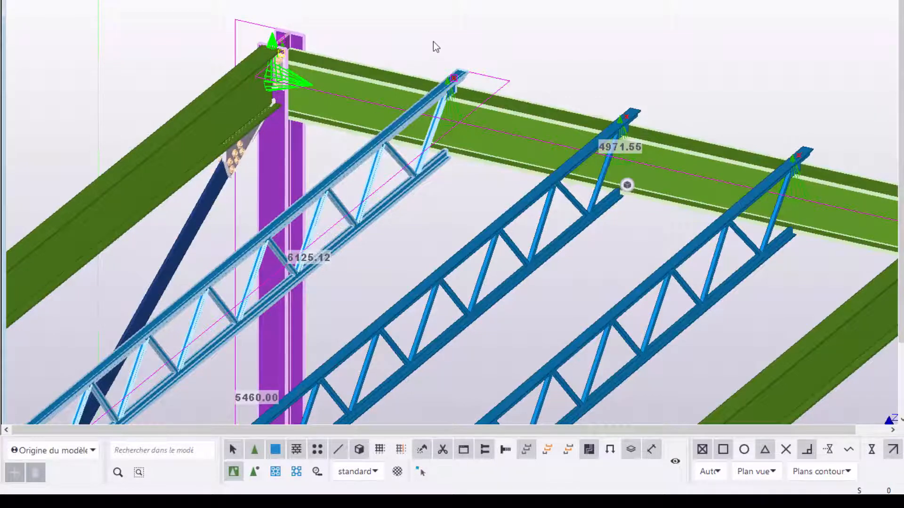
scroll(346, 46, down, 3)
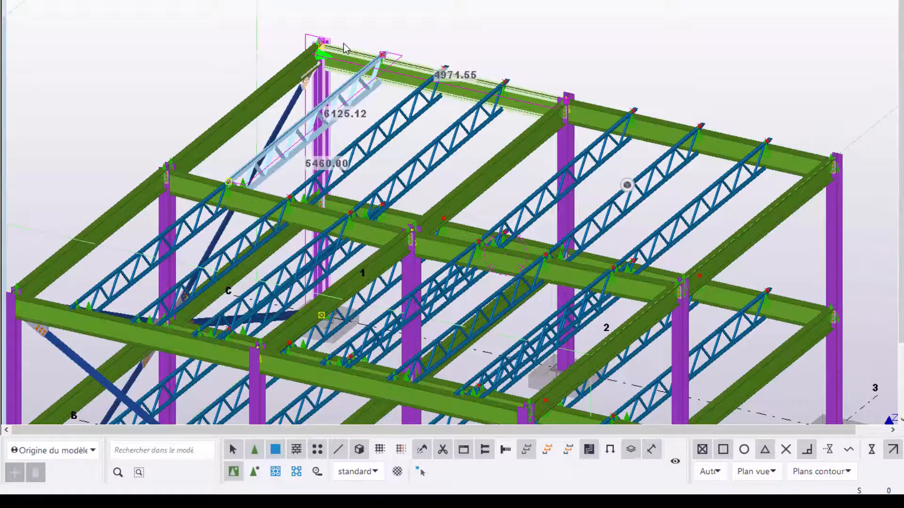
click(406, 29)
Restrict the selection switches to components only.
scroll(395, 39, down, 5)
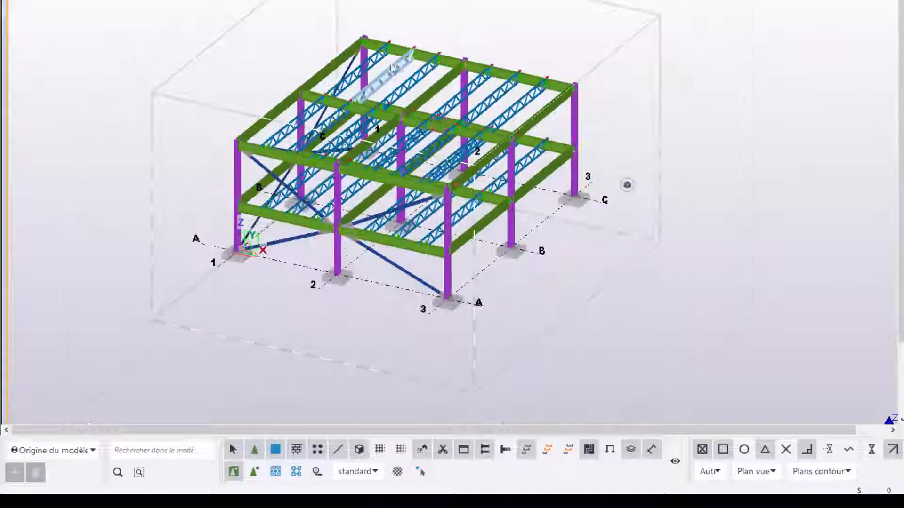
scroll(438, 44, up, 5)
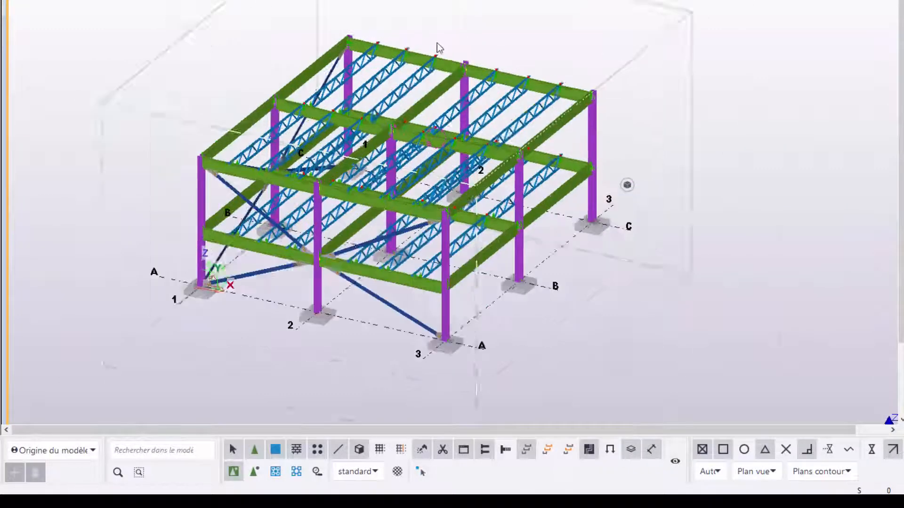
scroll(445, 103, up, 5)
scroll(299, 88, down, 5)
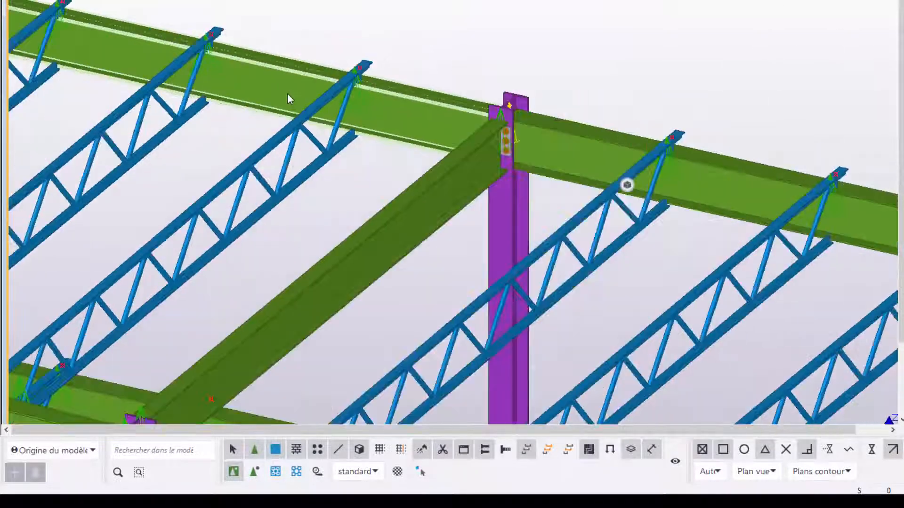
scroll(337, 93, up, 5)
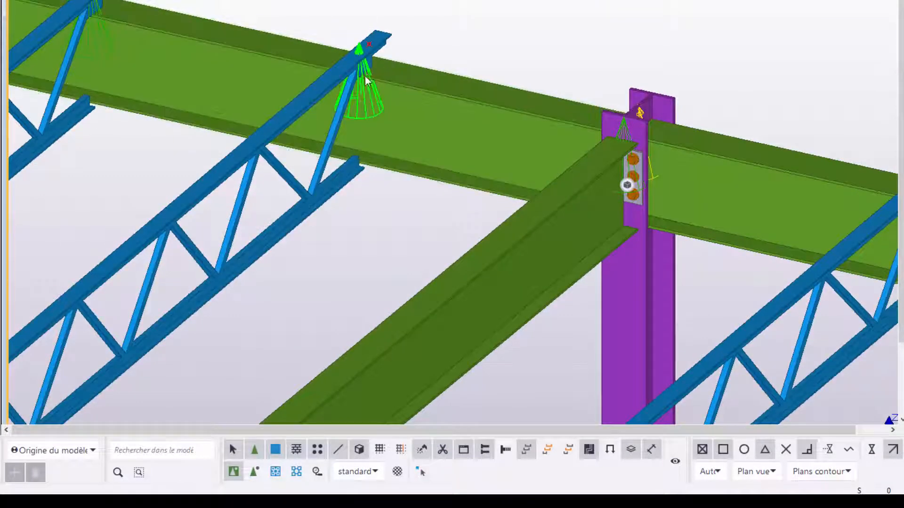
click(349, 89)
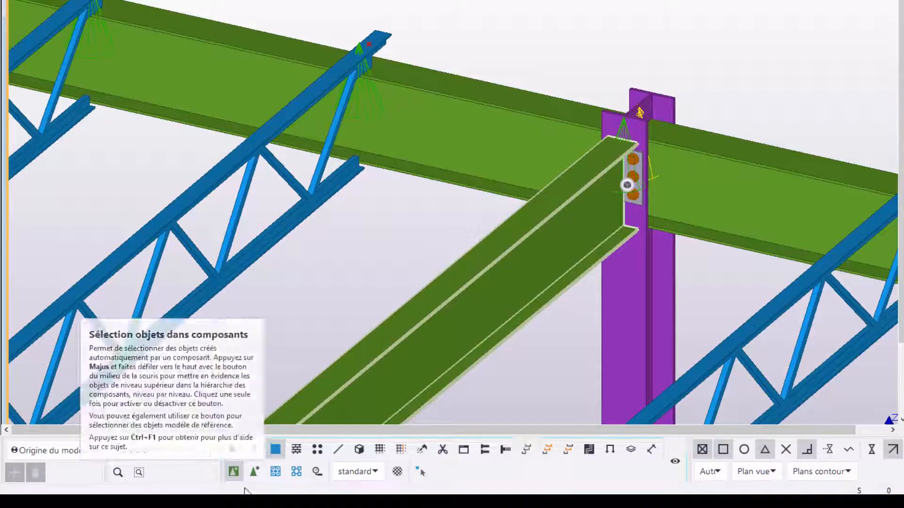
double_click(252, 456)
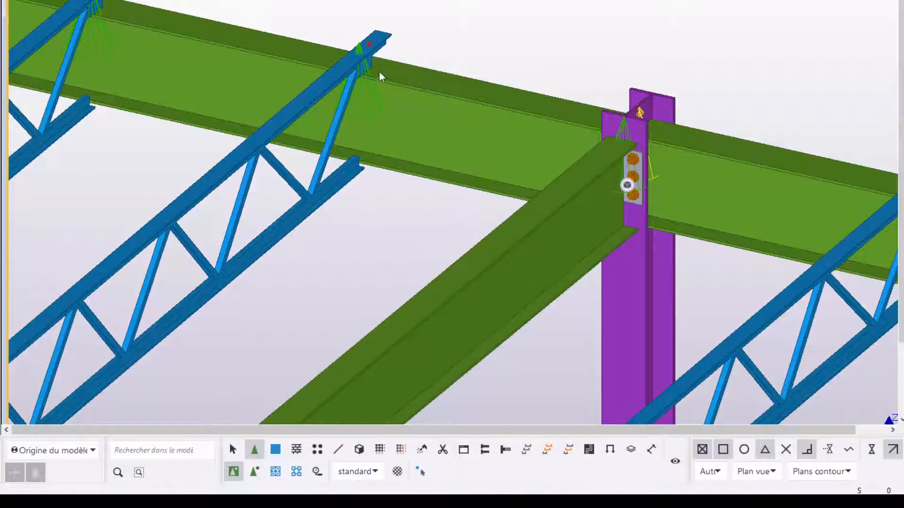
Area-select the joist connection components along the rear roof beam, and extend the area over the whole row C side.
scroll(372, 80, down, 5)
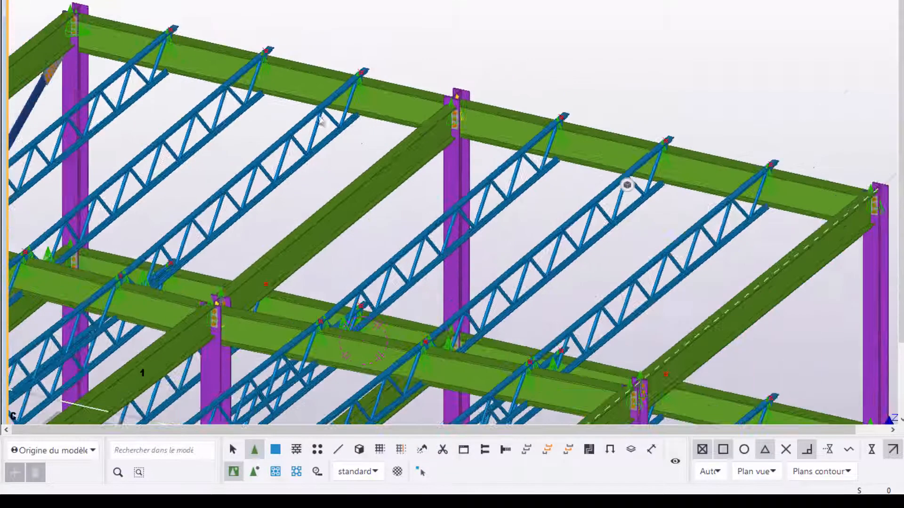
drag(136, 1, 429, 147)
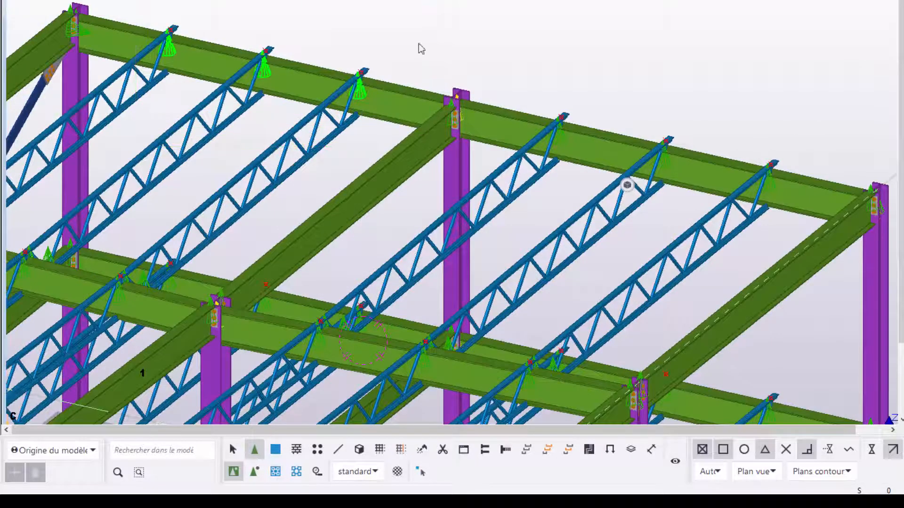
drag(403, 1, 124, 120)
scroll(403, 68, down, 4)
scroll(403, 70, down, 2)
drag(275, 34, 619, 153)
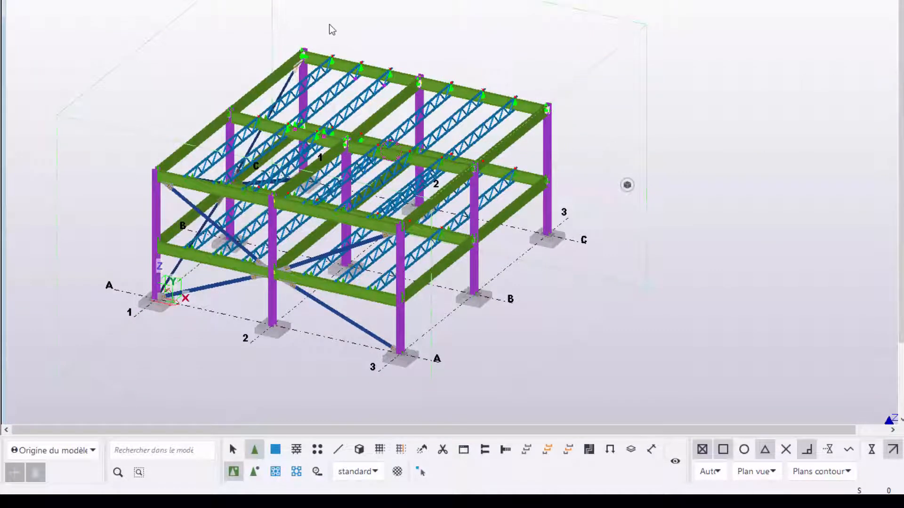
scroll(305, 45, up, 5)
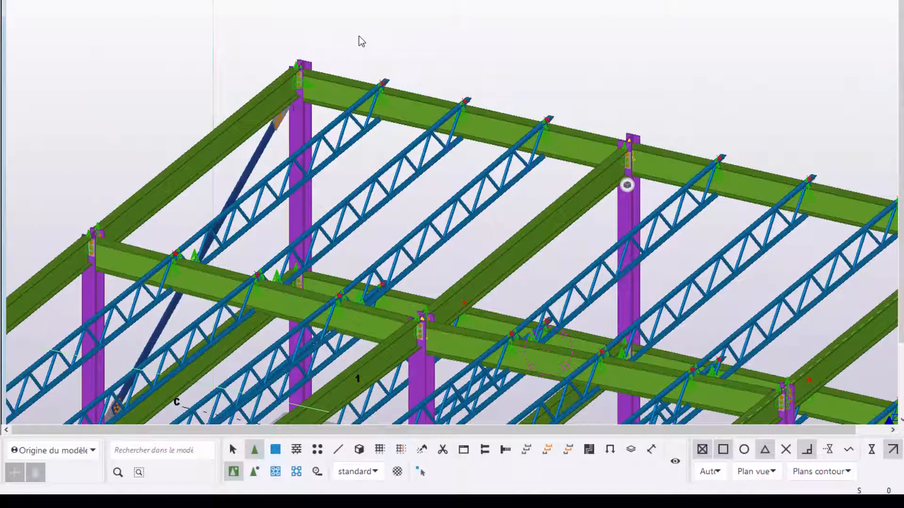
scroll(318, 85, up, 3)
scroll(318, 86, up, 3)
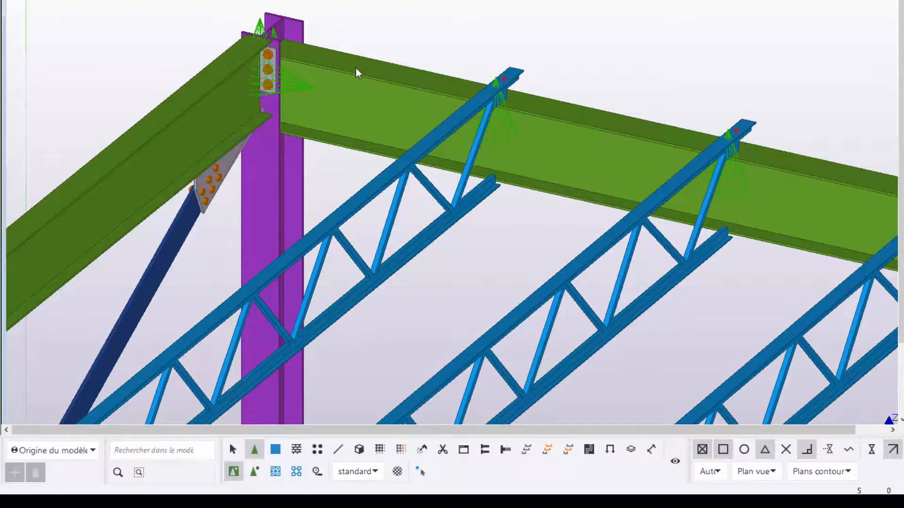
scroll(356, 70, down, 3)
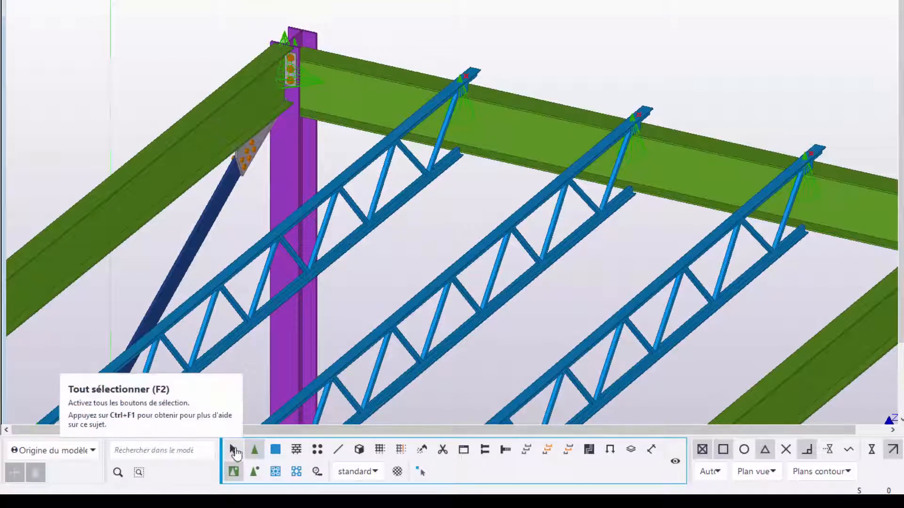
Restrict selection to whole grids and open the properties of the model's rectangular grid.
scroll(442, 201, down, 6)
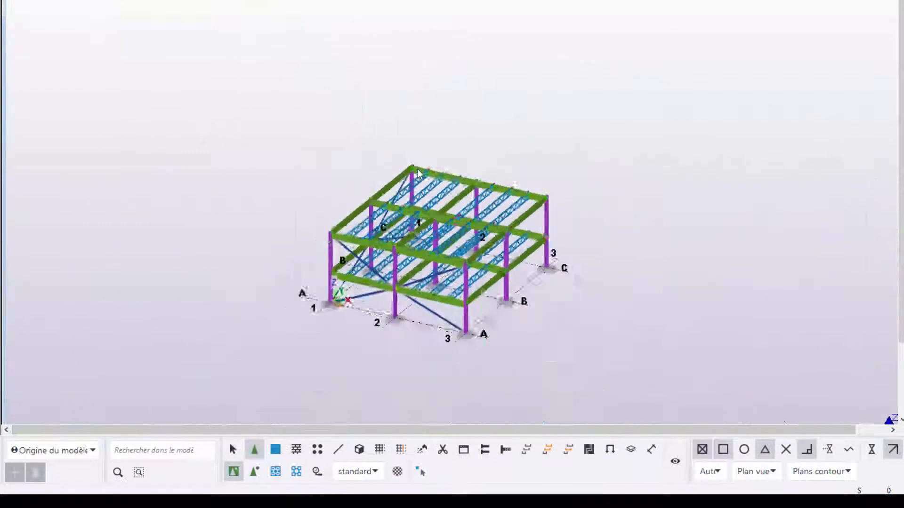
scroll(416, 318, up, 5)
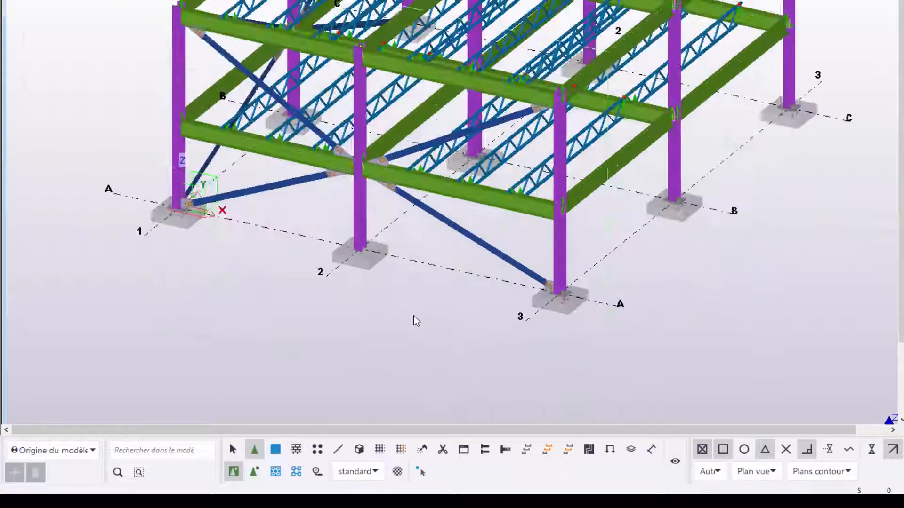
scroll(442, 251, up, 3)
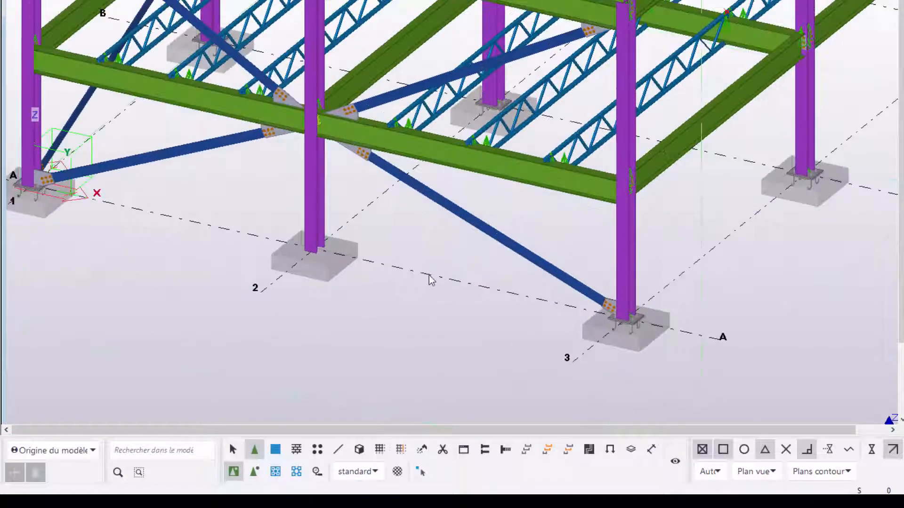
scroll(428, 279, down, 5)
scroll(442, 285, up, 5)
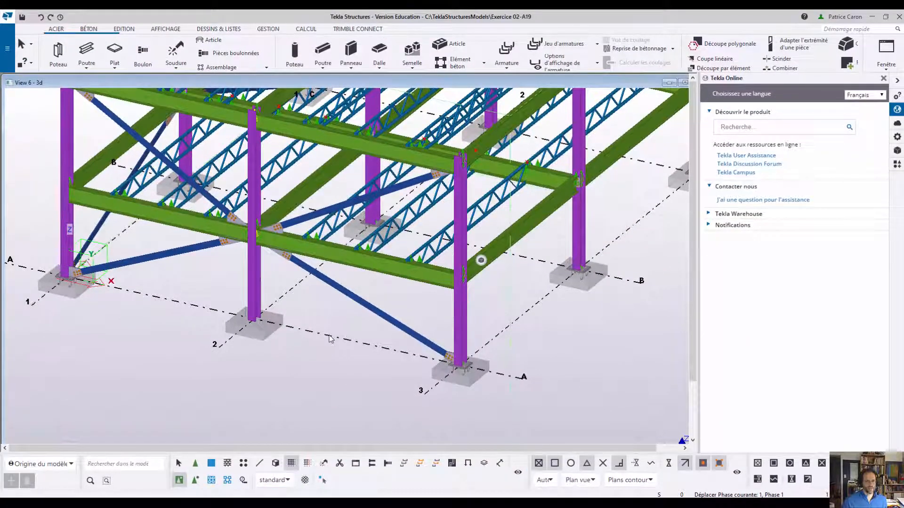
double_click(331, 339)
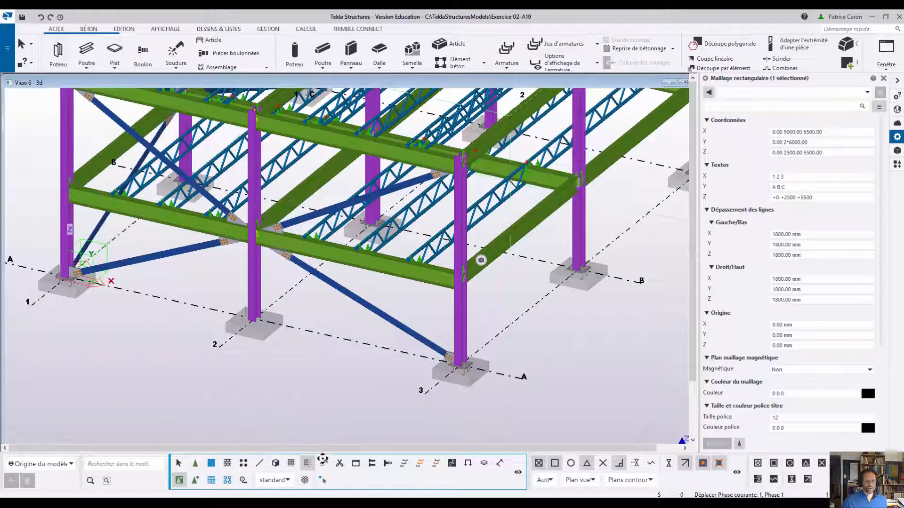
Restrict selection to single grid lines, select grid line A and grid line 3 in turn, and clear the selection.
click(398, 353)
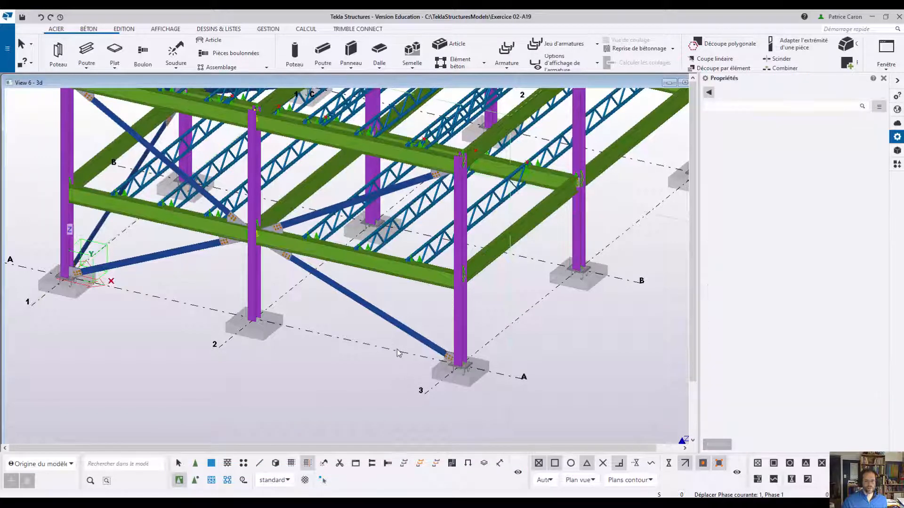
click(386, 353)
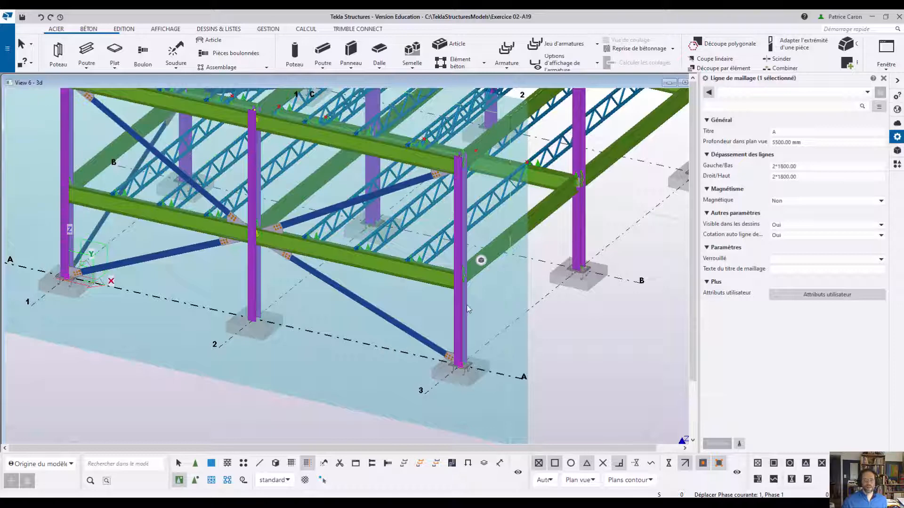
scroll(489, 302, down, 3)
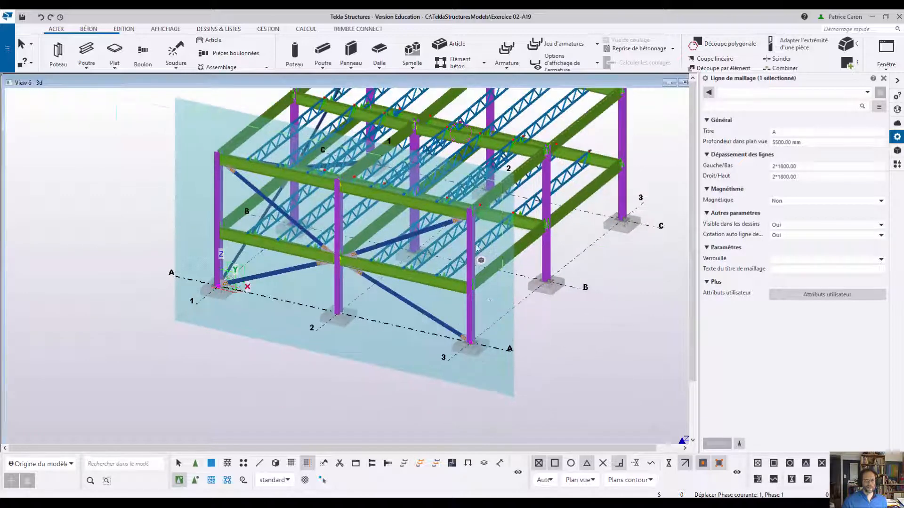
click(606, 238)
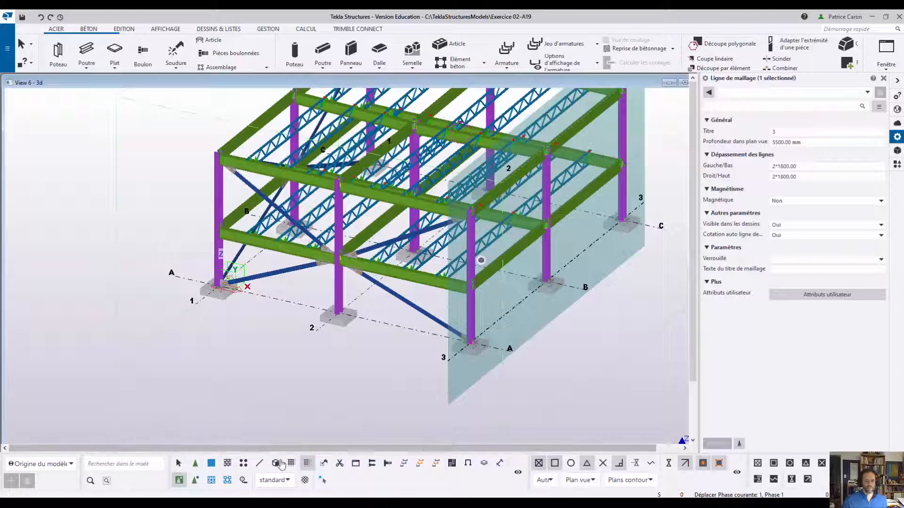
click(189, 416)
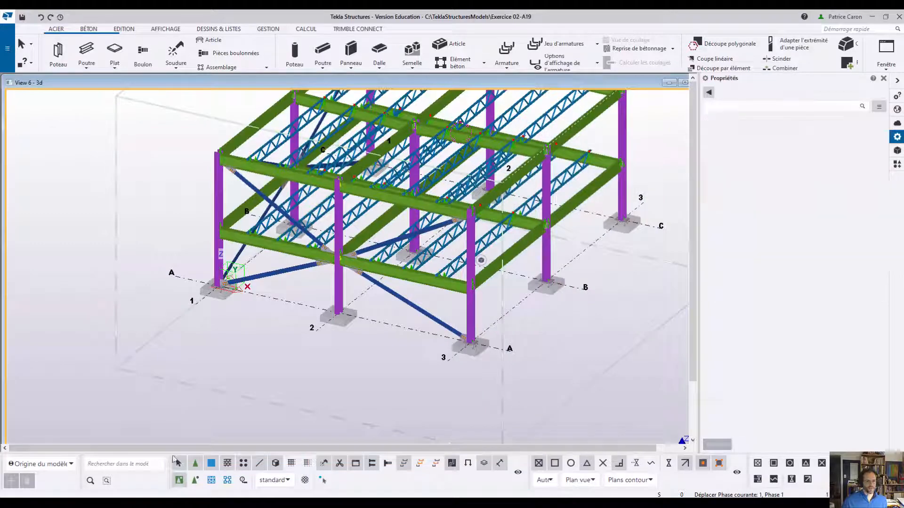
Set the selection filter to Steel_Beam.
click(288, 480)
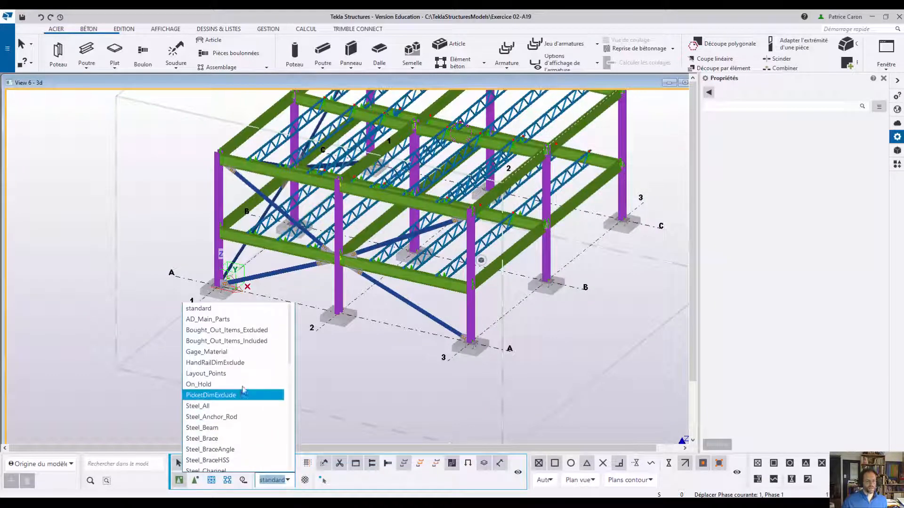
scroll(243, 387, down, 8)
scroll(243, 384, up, 8)
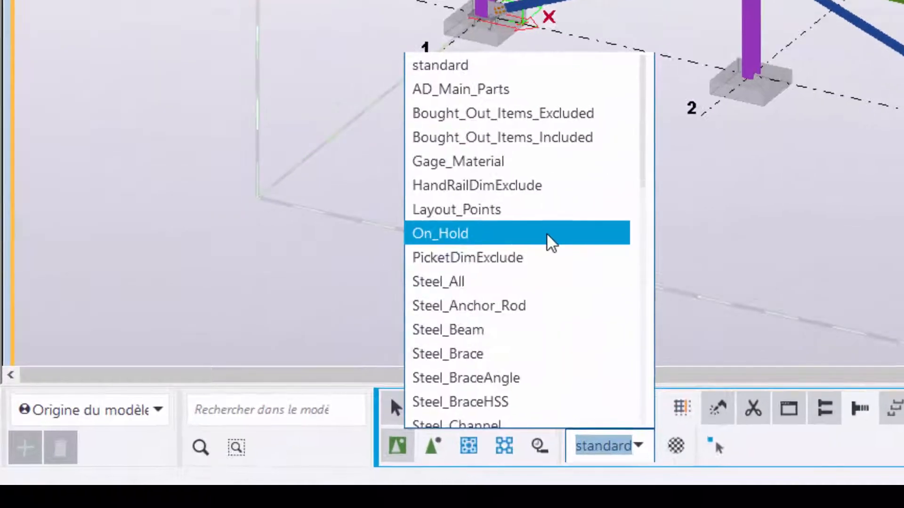
scroll(529, 202, down, 2)
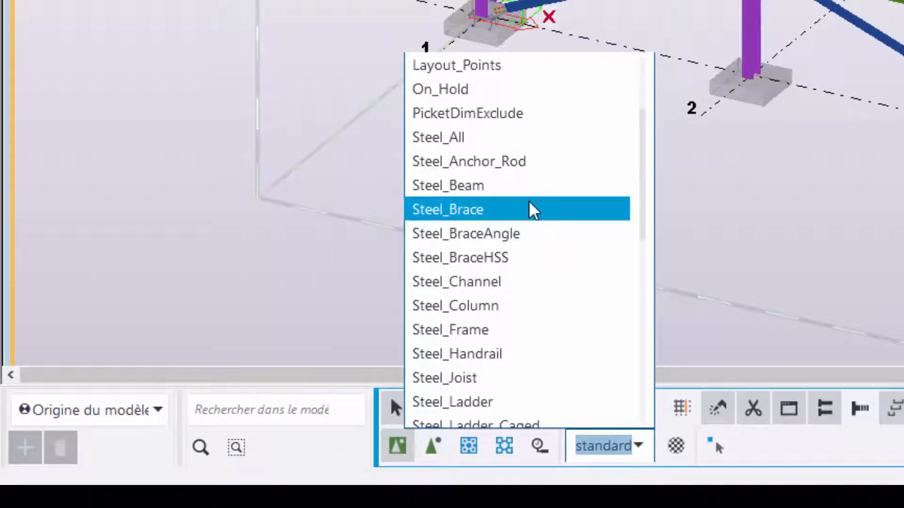
click(528, 186)
Area-select the entire structure with the Steel_Beam filter active to pick only its steel beams.
scroll(476, 242, down, 3)
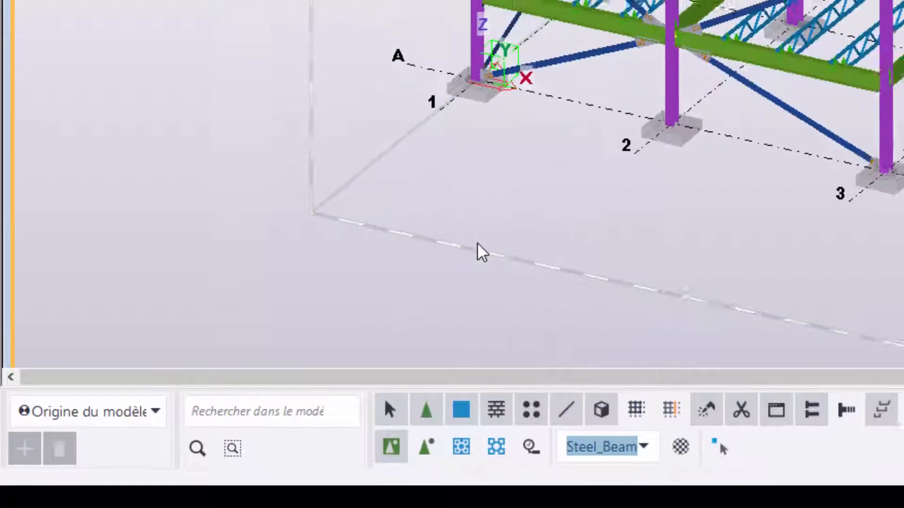
scroll(476, 242, down, 2)
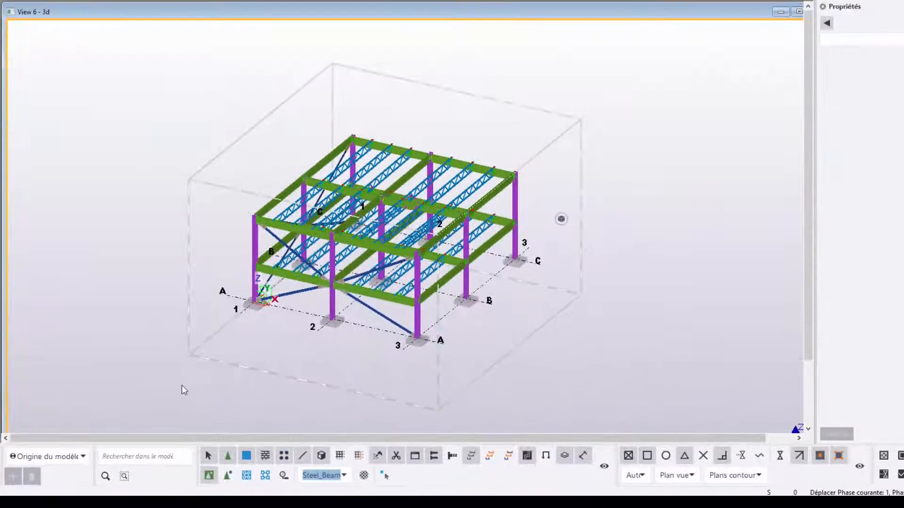
drag(181, 385, 557, 118)
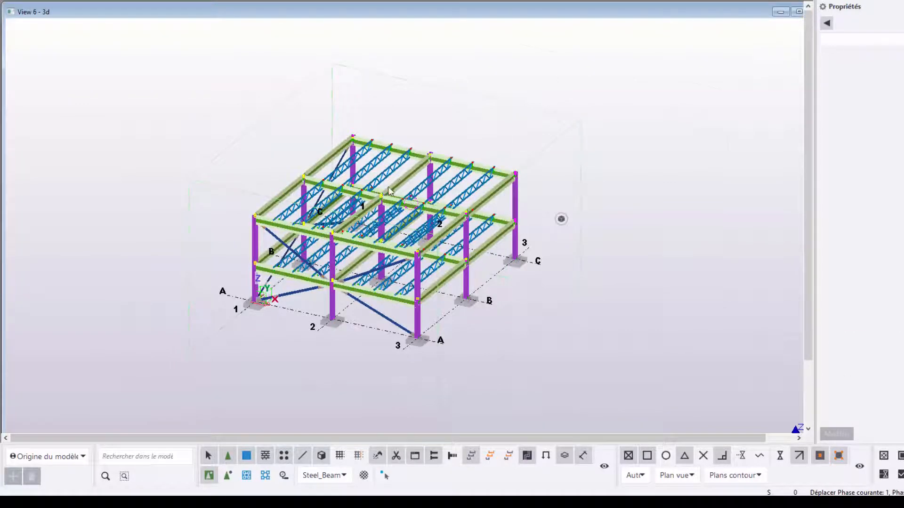
scroll(388, 190, up, 5)
scroll(388, 190, down, 7)
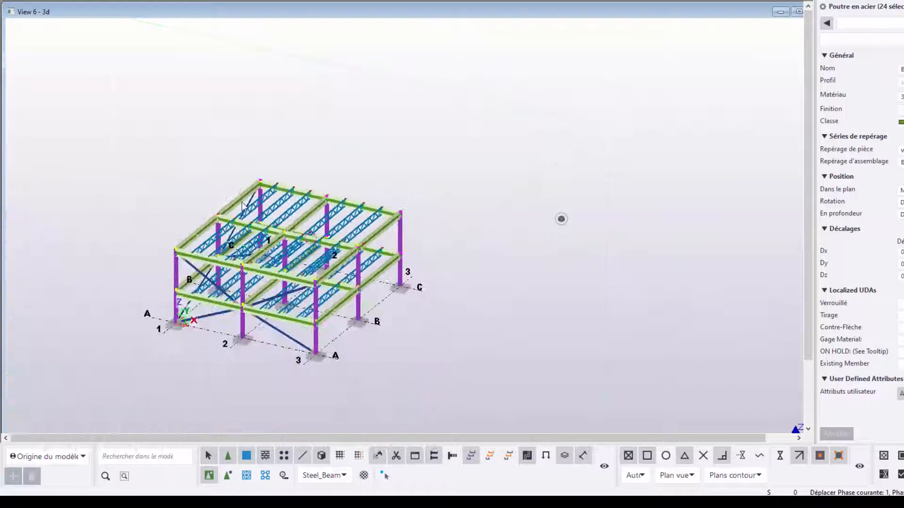
Examine the selected steel beams at roof level up close and clear the selection.
scroll(243, 206, up, 2)
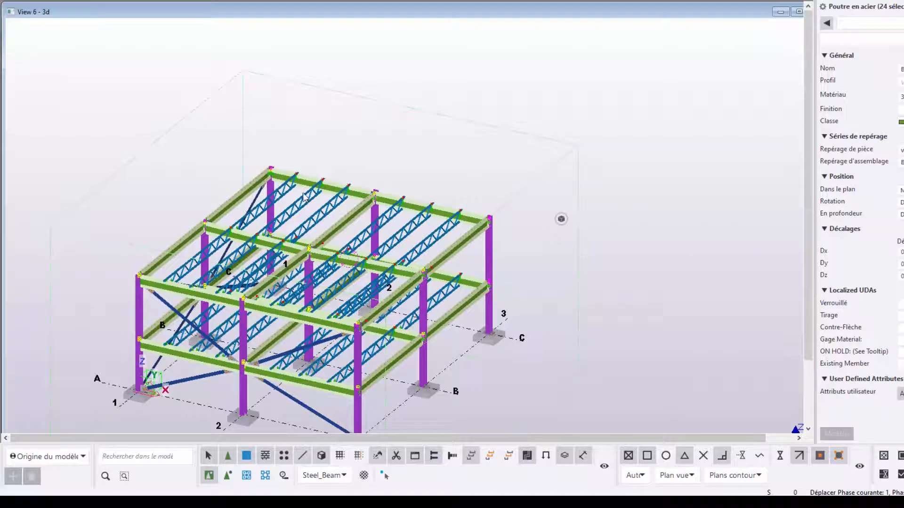
scroll(304, 197, up, 5)
key(Escape)
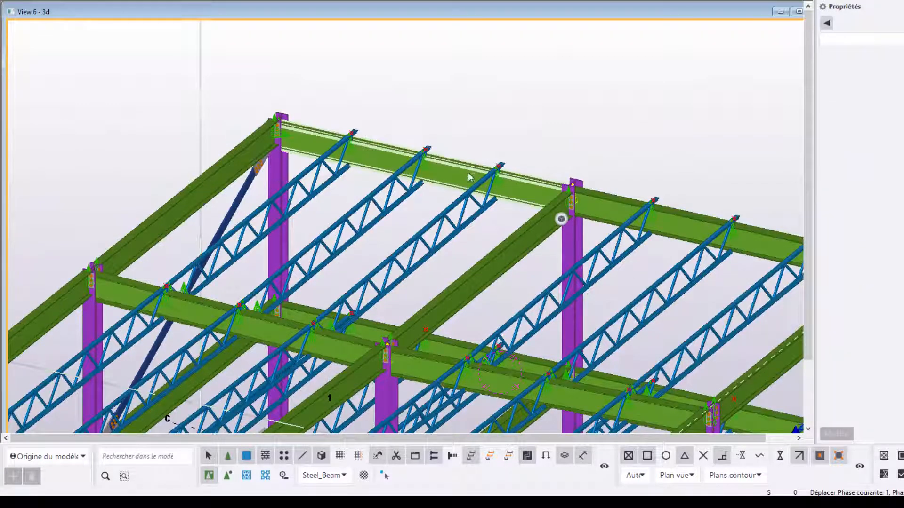
Set the selection filter to Steel_Joist.
scroll(468, 174, down, 3)
click(343, 475)
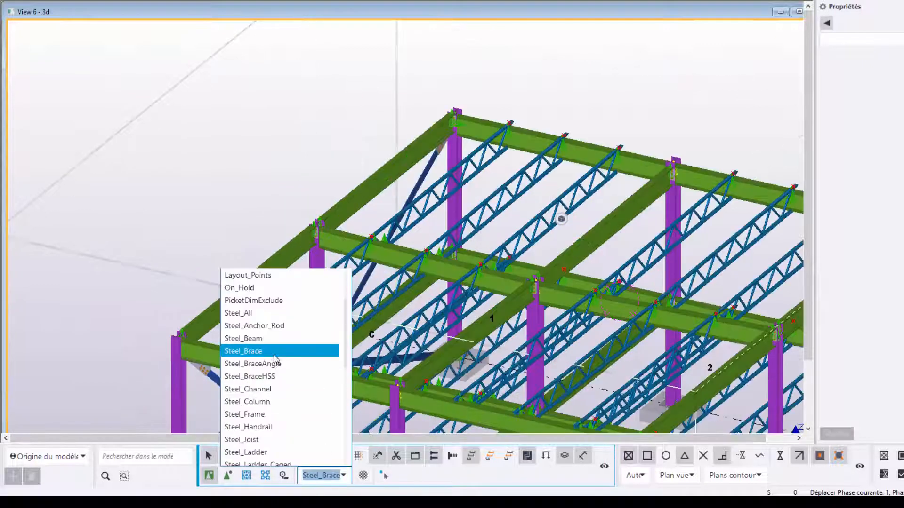
scroll(274, 359, down, 2)
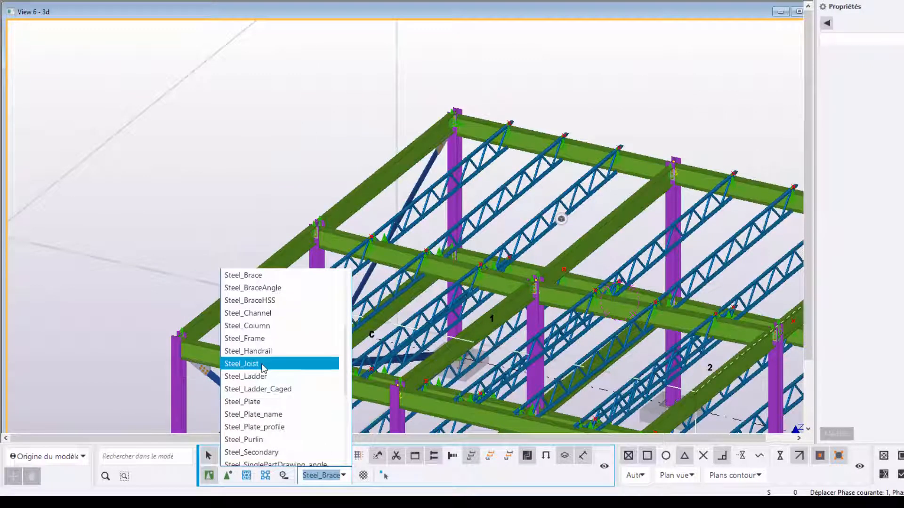
click(262, 364)
Area-select the entire structure with the Steel_Joist filter active to pick only its joists, and clear the selection.
scroll(182, 306, down, 5)
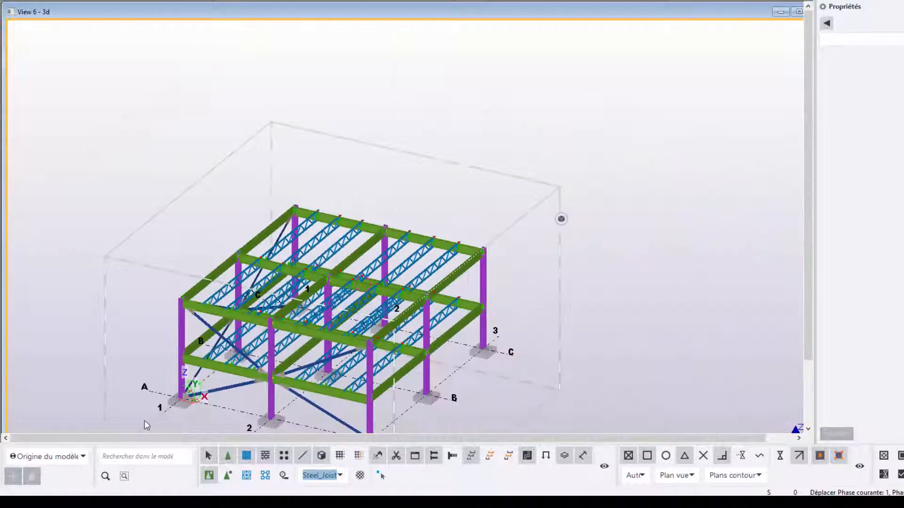
drag(145, 426, 549, 174)
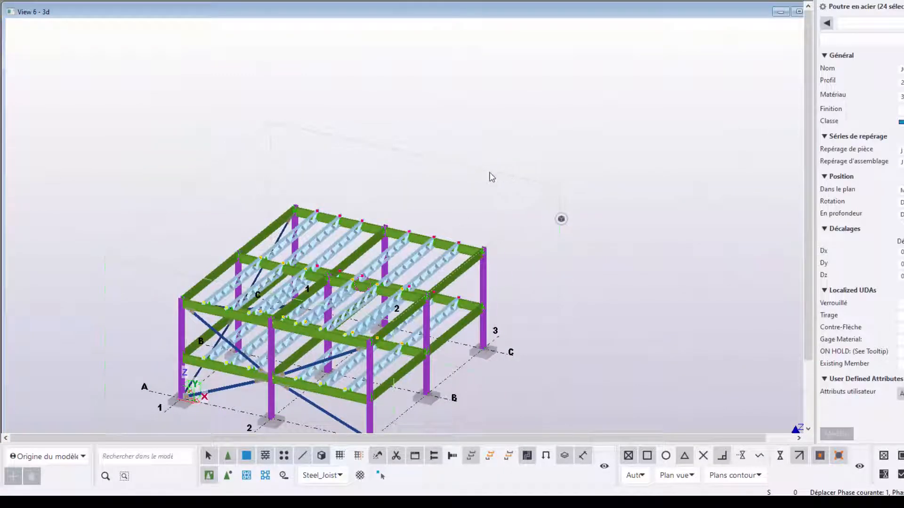
click(411, 214)
Select all objects in the model at once under the Steel_Joist filter, check the highlighted joists, and clear the selection.
key(ctrl+a)
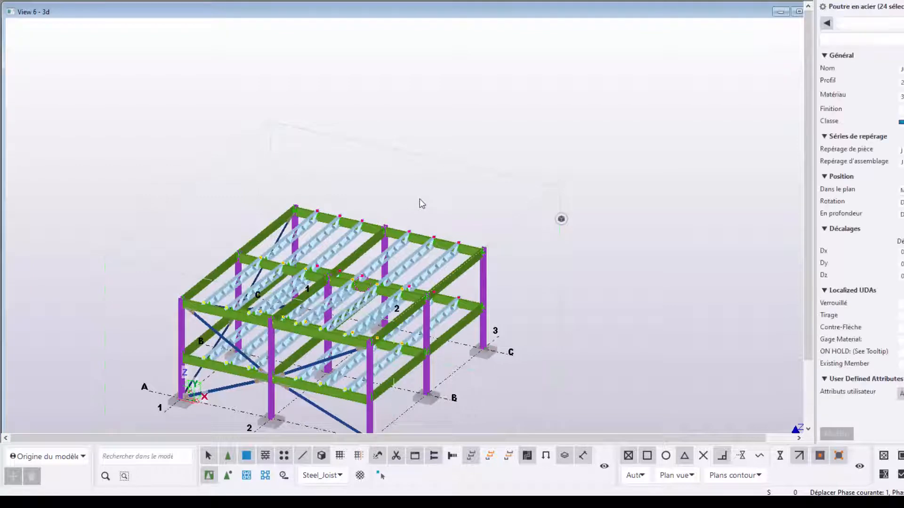
scroll(336, 228, up, 5)
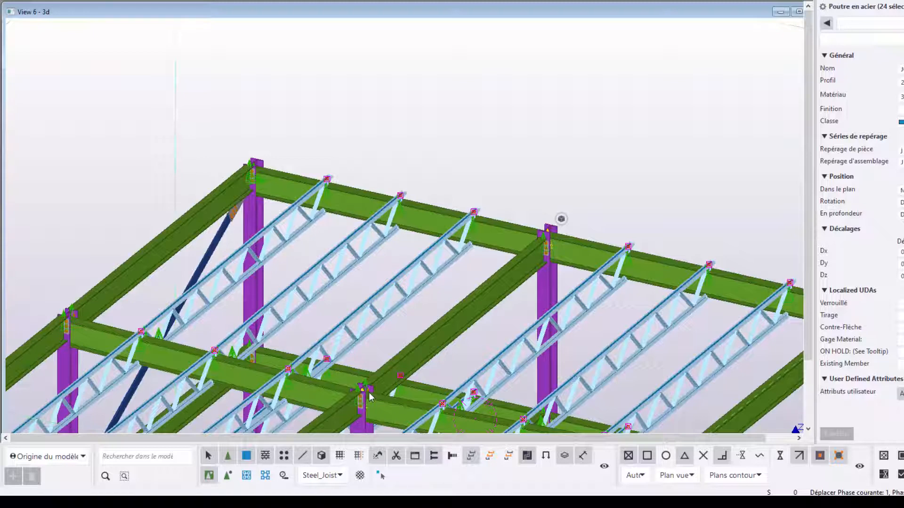
scroll(398, 152, down, 6)
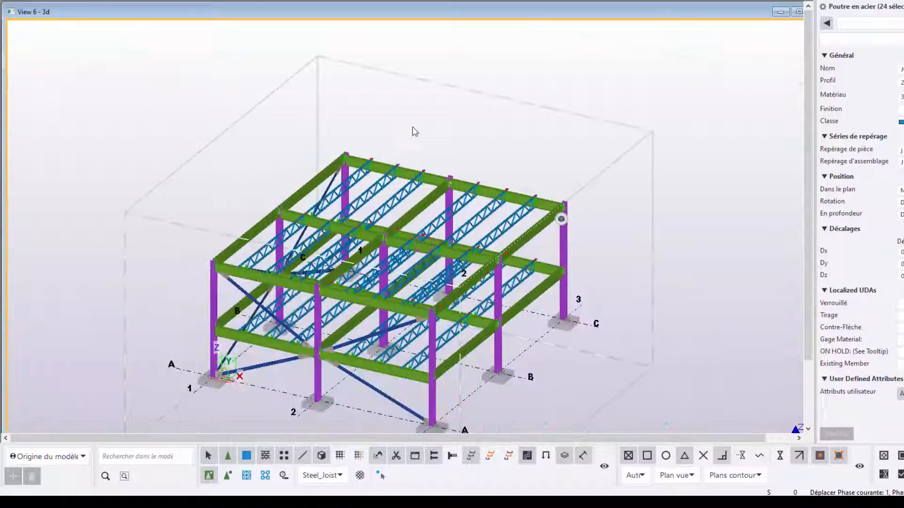
click(413, 133)
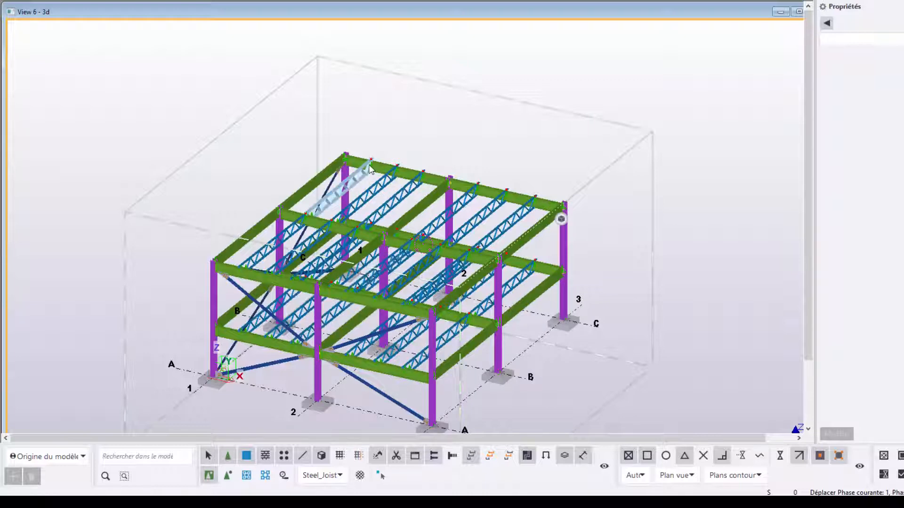
click(433, 174)
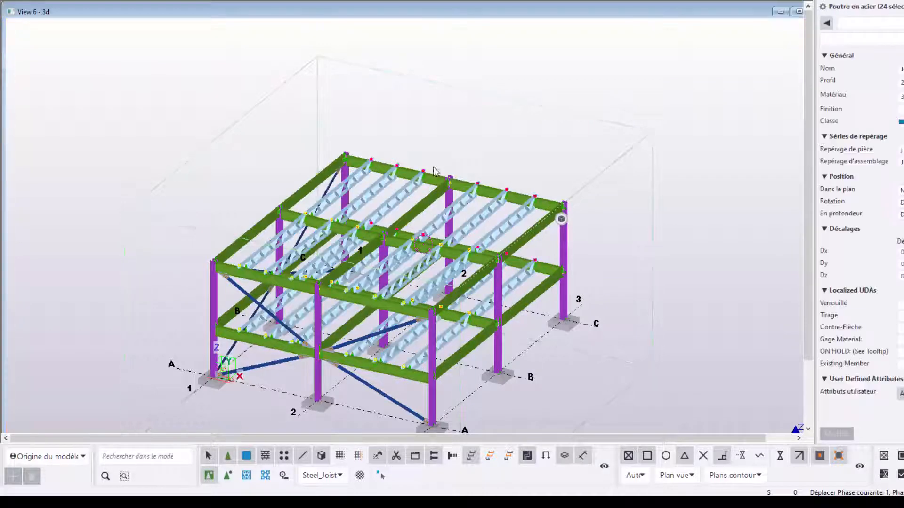
click(476, 133)
scroll(465, 134, down, 2)
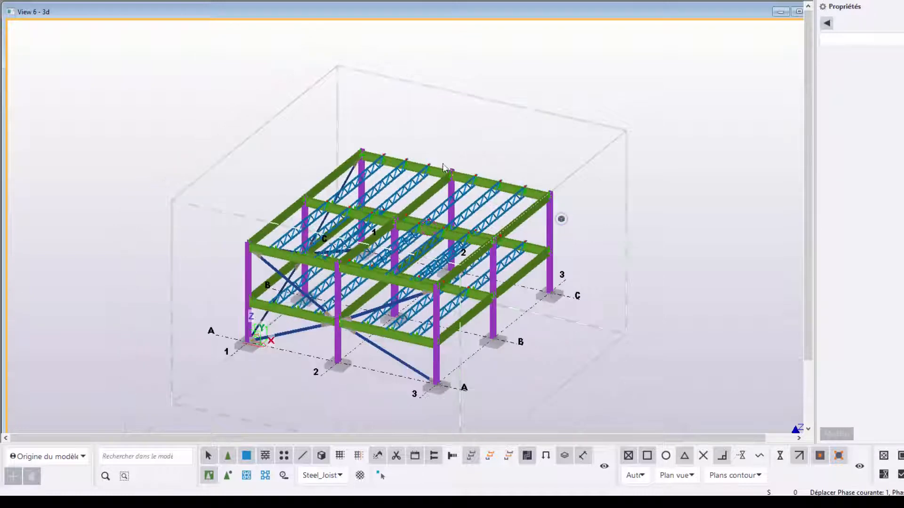
View the structure from the front, area-select only the upper-level joists, and check the selection in an angled 3D view.
scroll(442, 162, up, 2)
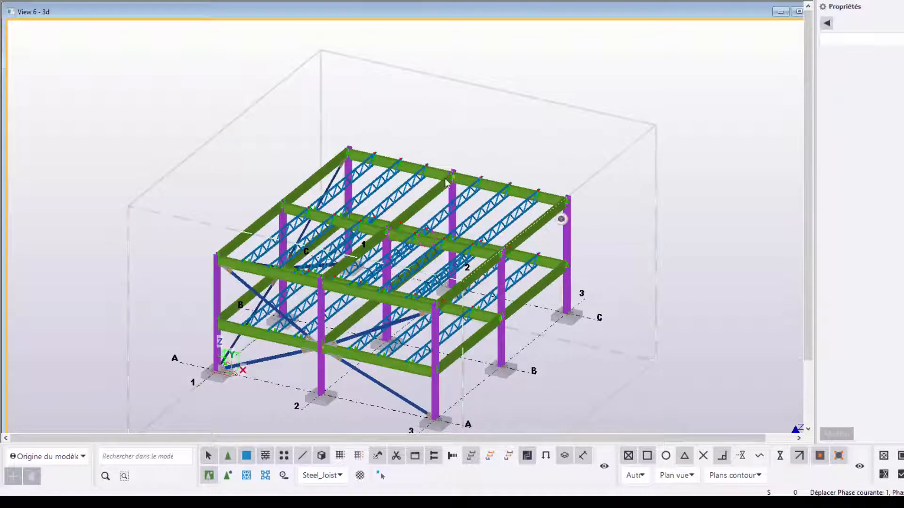
scroll(449, 180, up, 2)
middle_drag(283, 257, 464, 166)
scroll(407, 207, down, 1)
scroll(464, 167, up, 1)
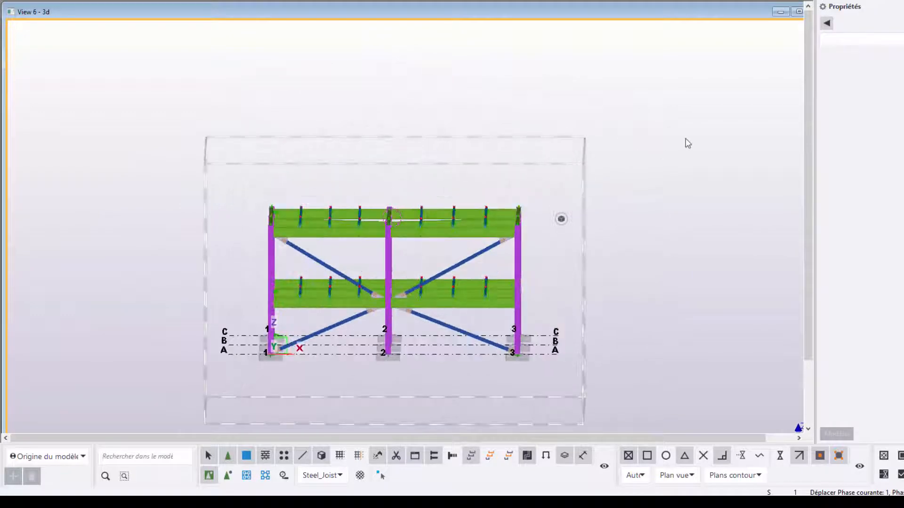
drag(687, 136, 222, 265)
ctrl+middle_drag(430, 181, 425, 196)
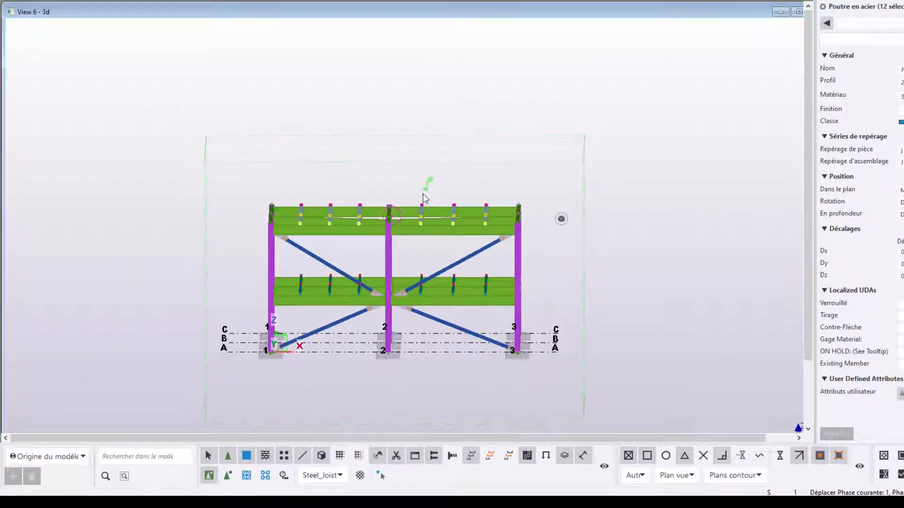
middle_drag(357, 265, 406, 198)
ctrl+middle_drag(509, 122, 464, 161)
scroll(352, 202, up, 1)
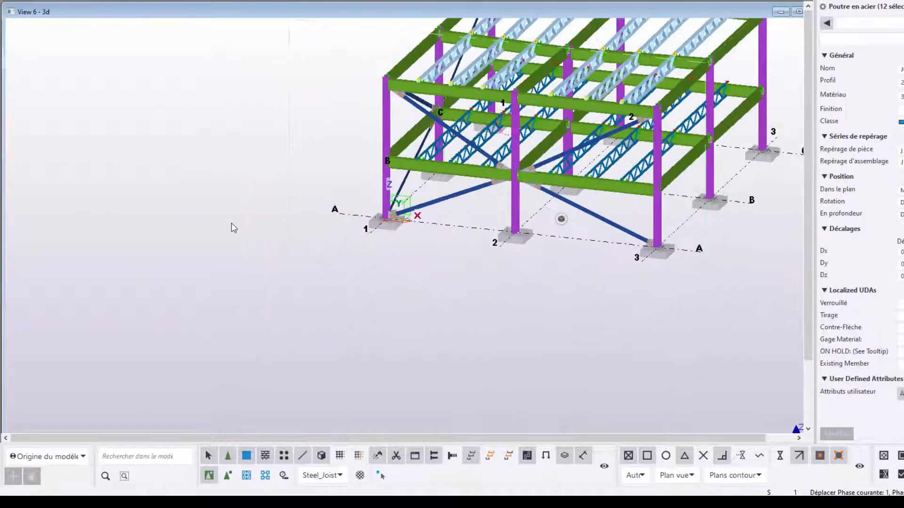
scroll(226, 230, down, 4)
scroll(398, 111, up, 5)
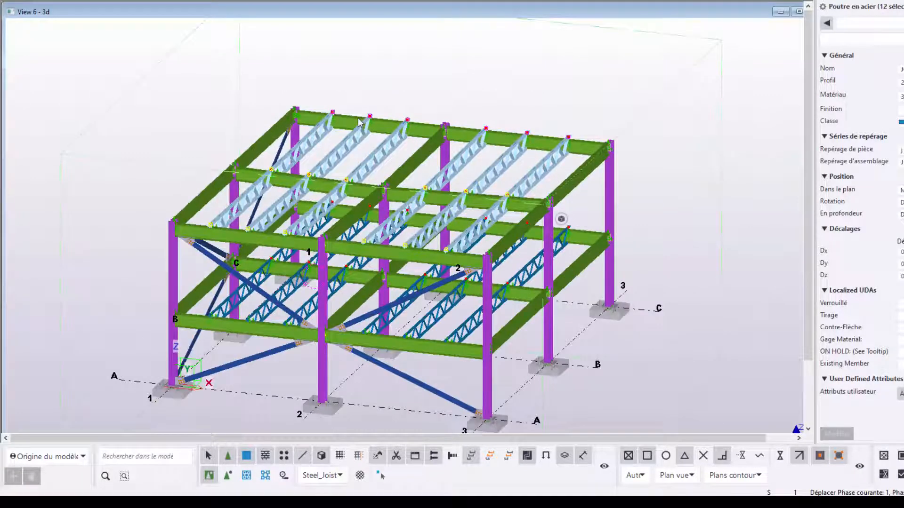
Reset the selection filter to standard and re-enable all selection switches, leaving no joists selected.
click(341, 476)
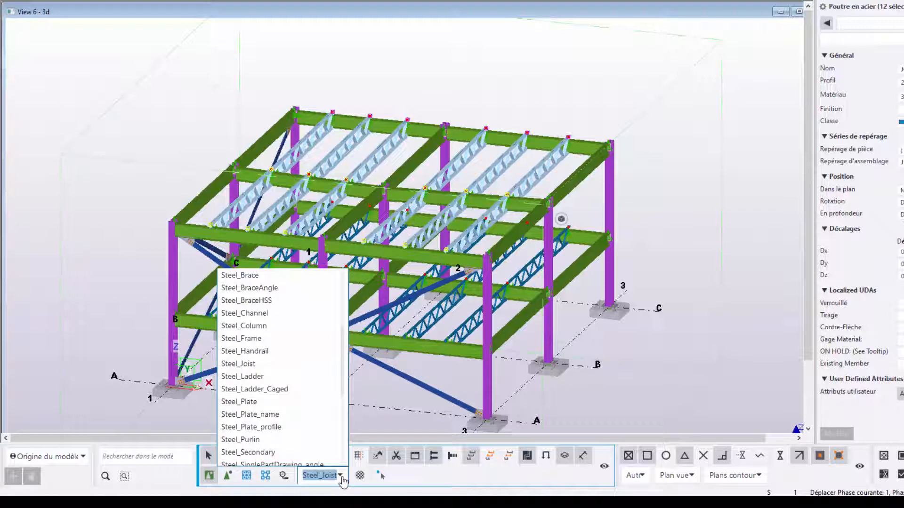
scroll(292, 414, up, 4)
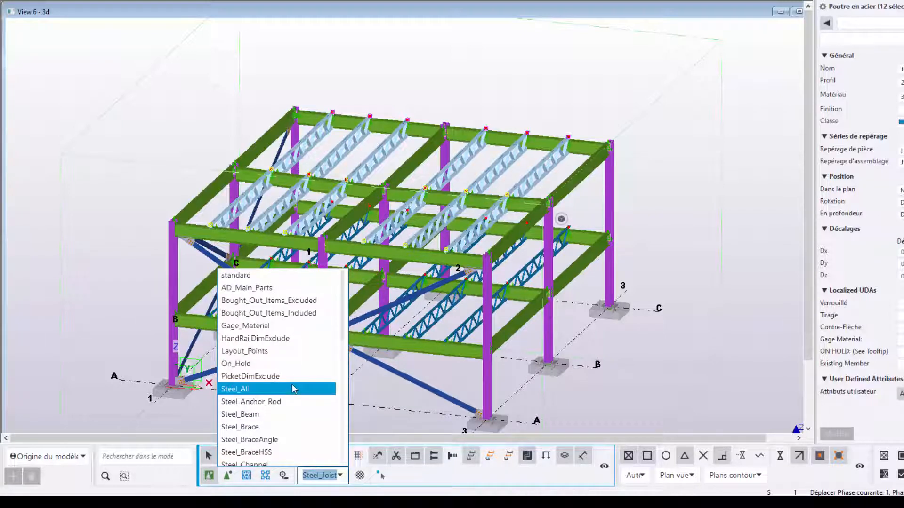
click(244, 275)
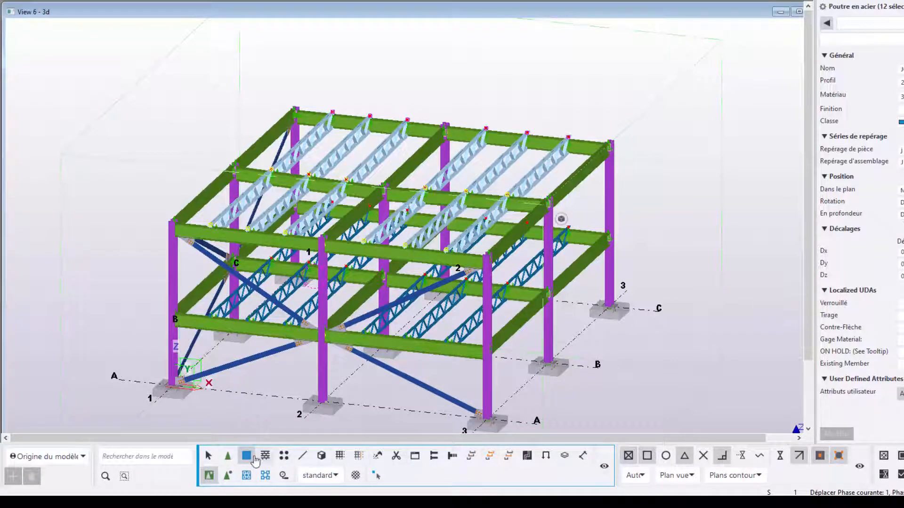
click(209, 457)
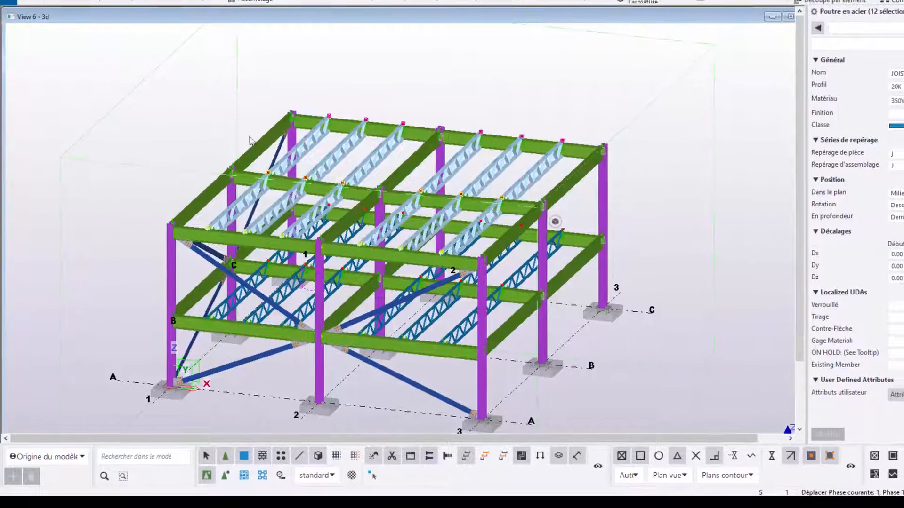
click(212, 121)
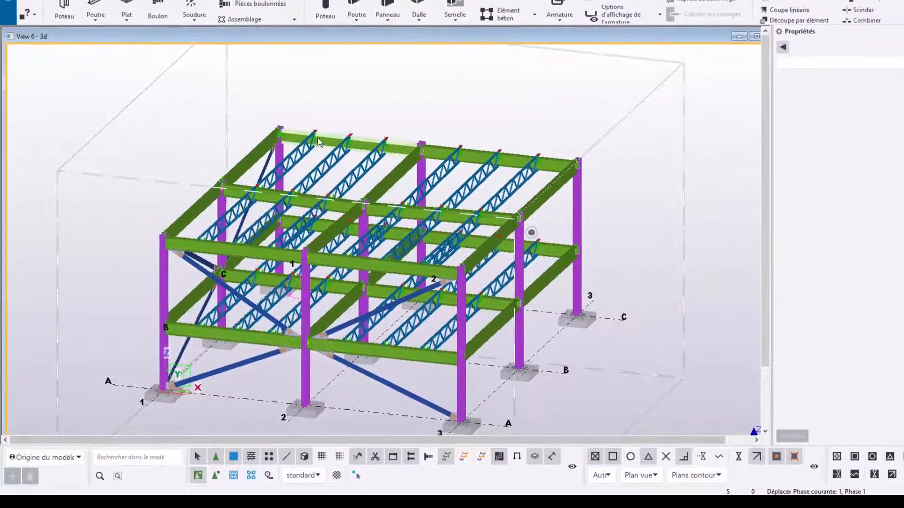